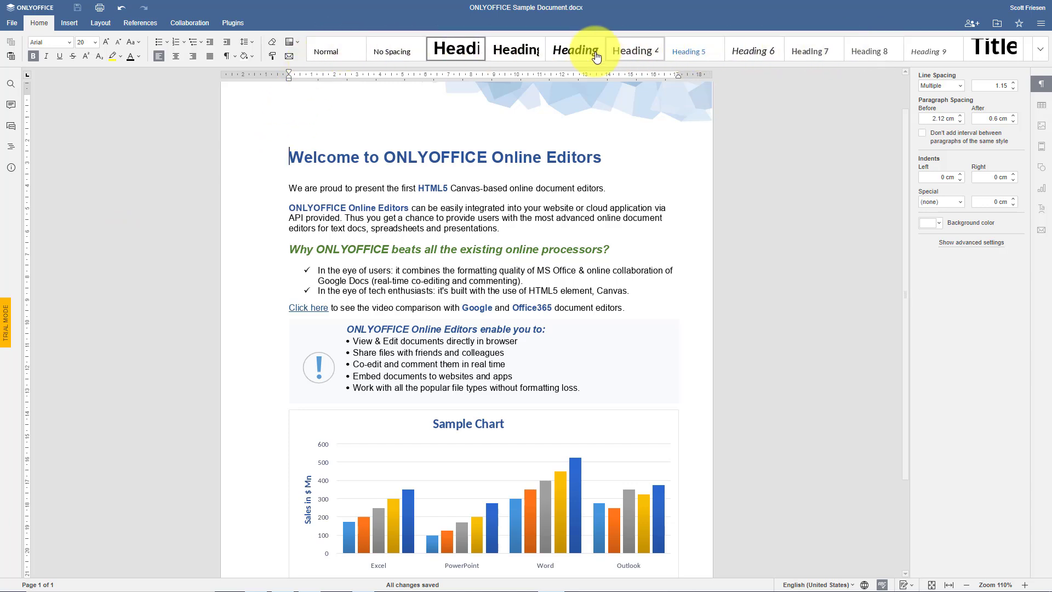
left_click(528, 460)
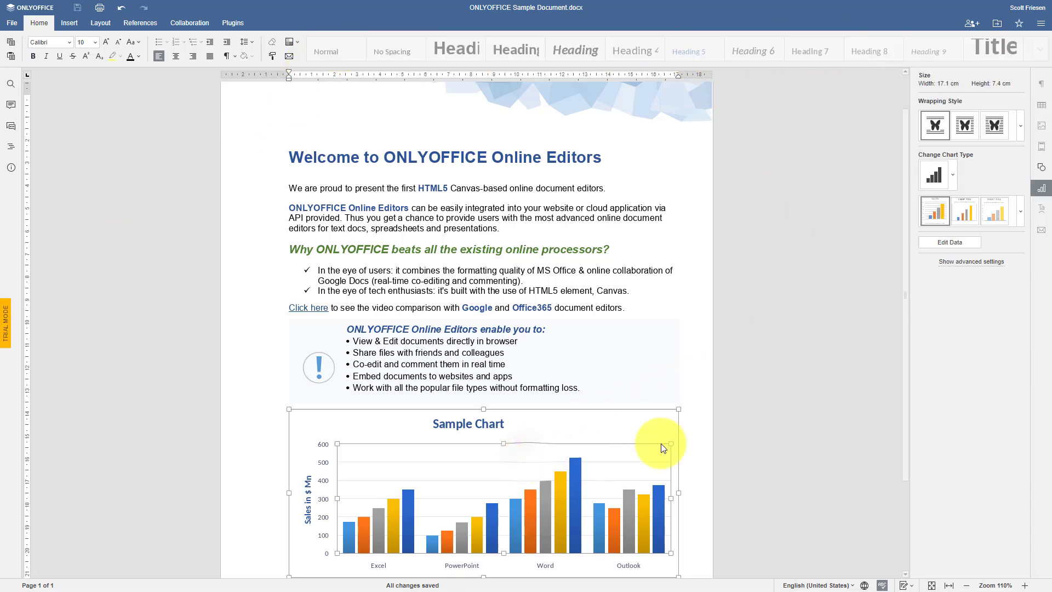
left_click(1042, 169)
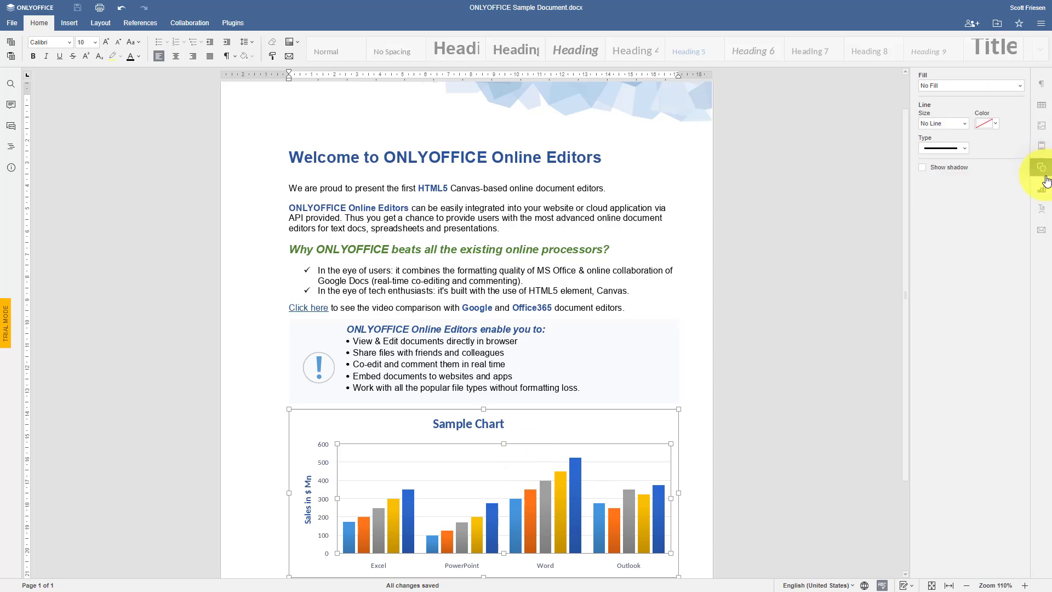
left_click(1043, 188)
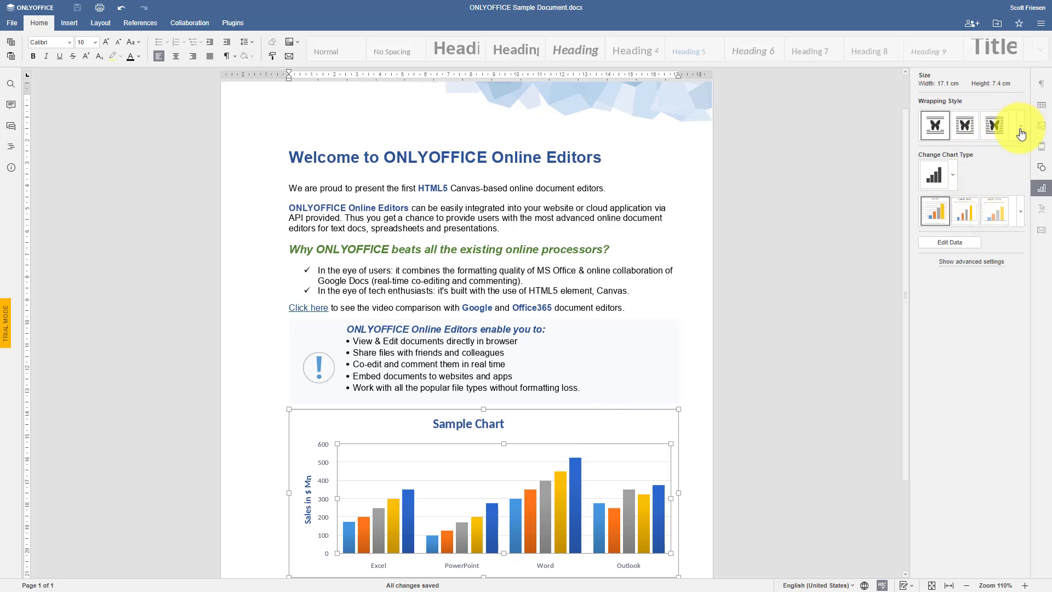
left_click(653, 358)
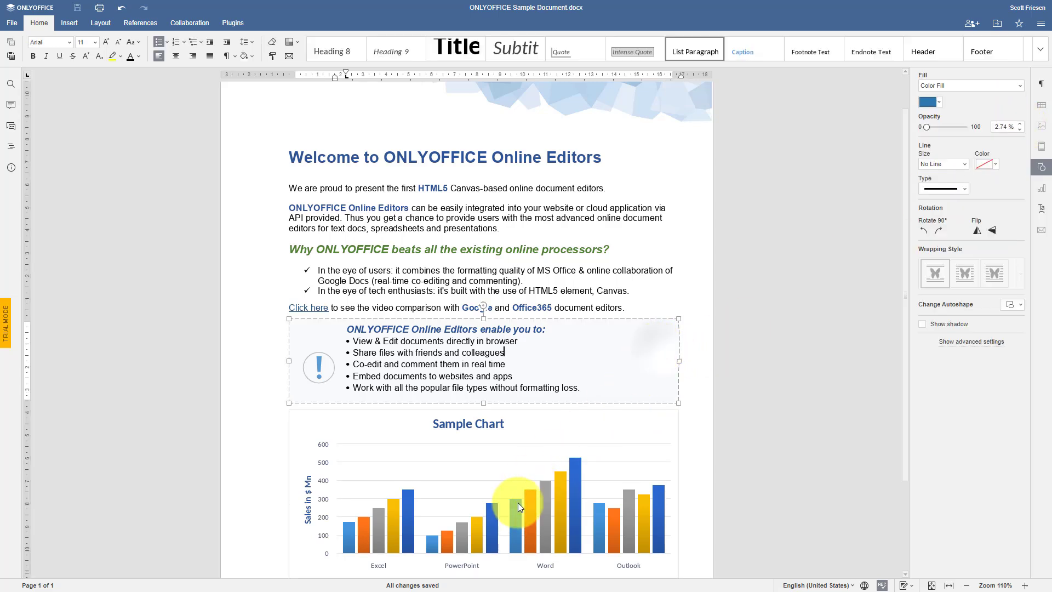
left_click(516, 505)
left_click(491, 376)
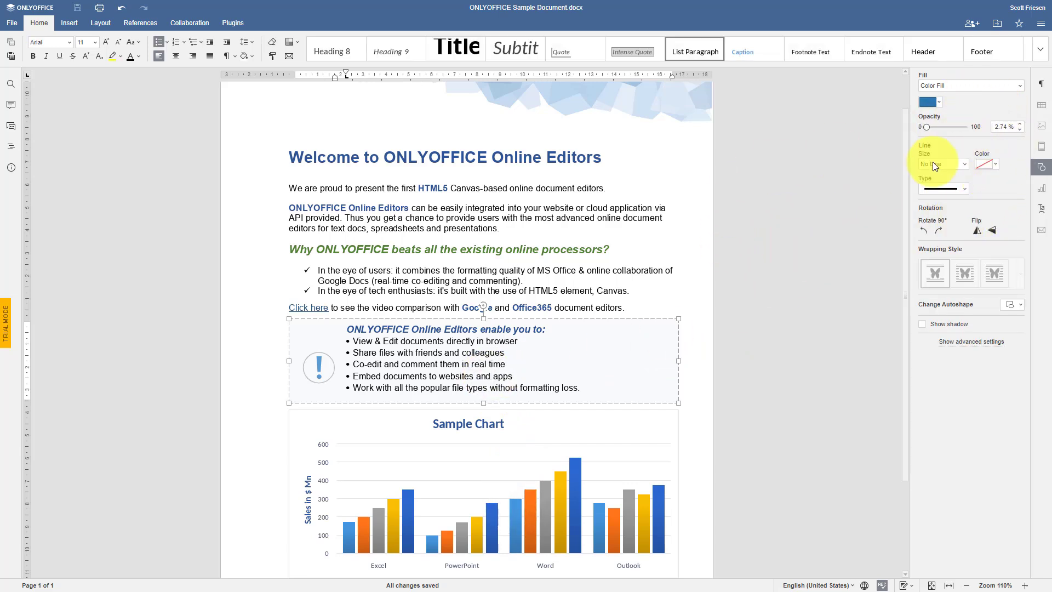
key("ctrl+Home")
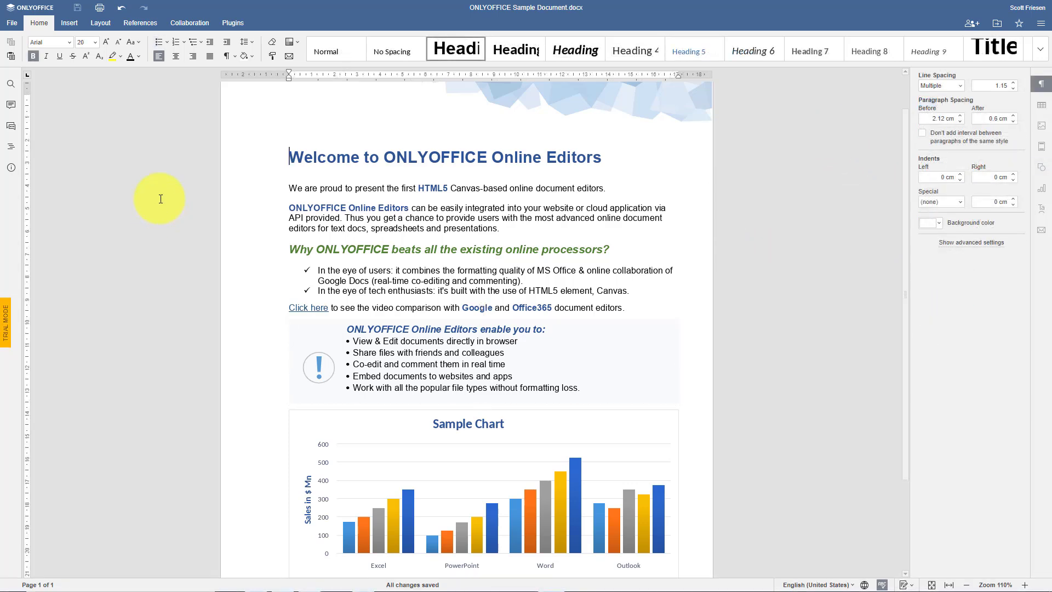
Step: Bring up the 'Share with people and groups' dialog for the About Page Revisions document
left_click(188, 22)
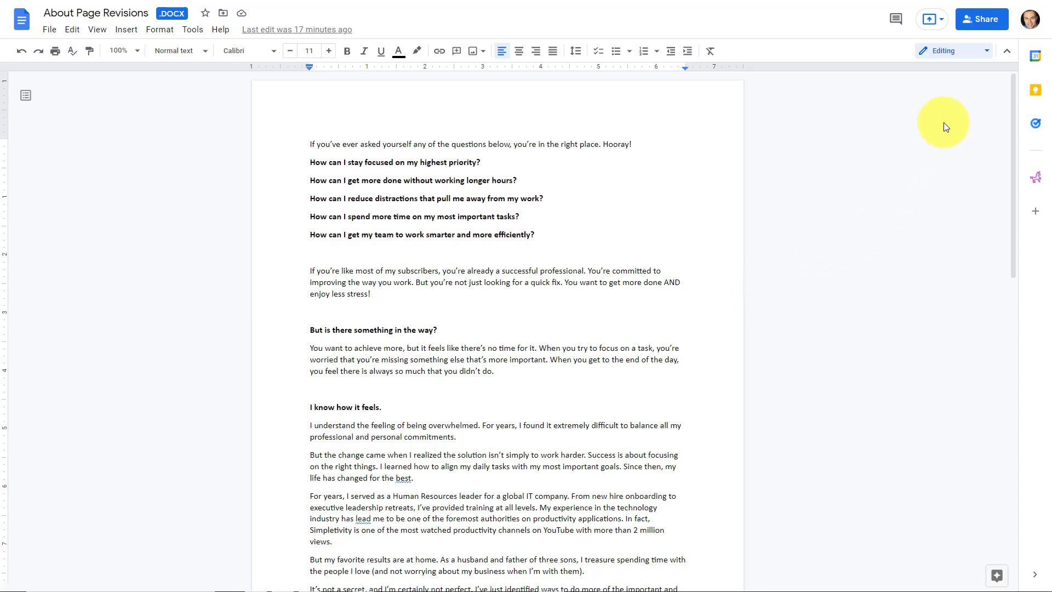
left_click(972, 33)
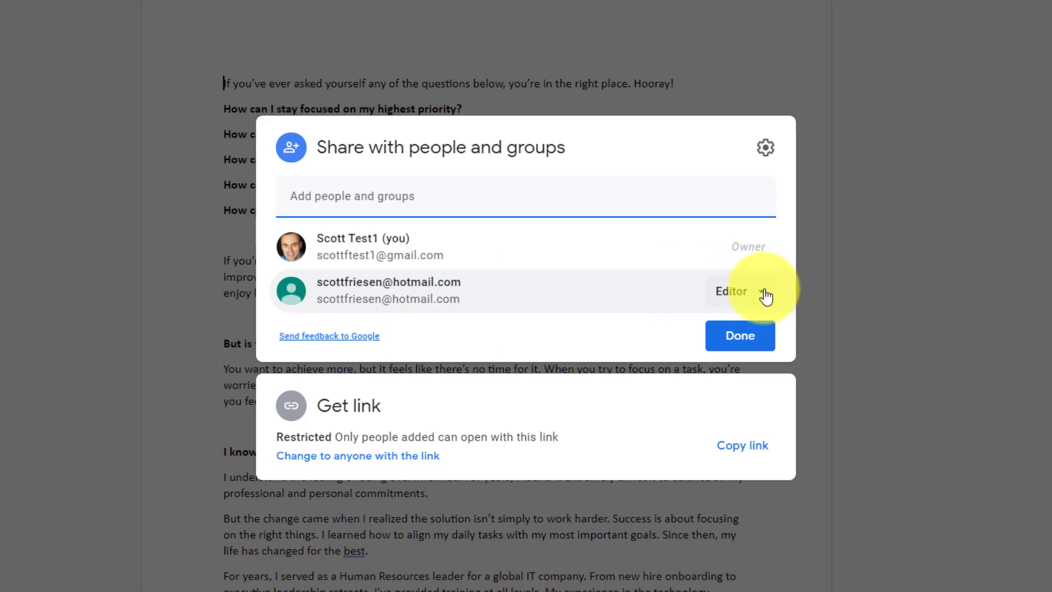
Step: Review the collaborator's role options in the Editor dropdown
left_click(764, 294)
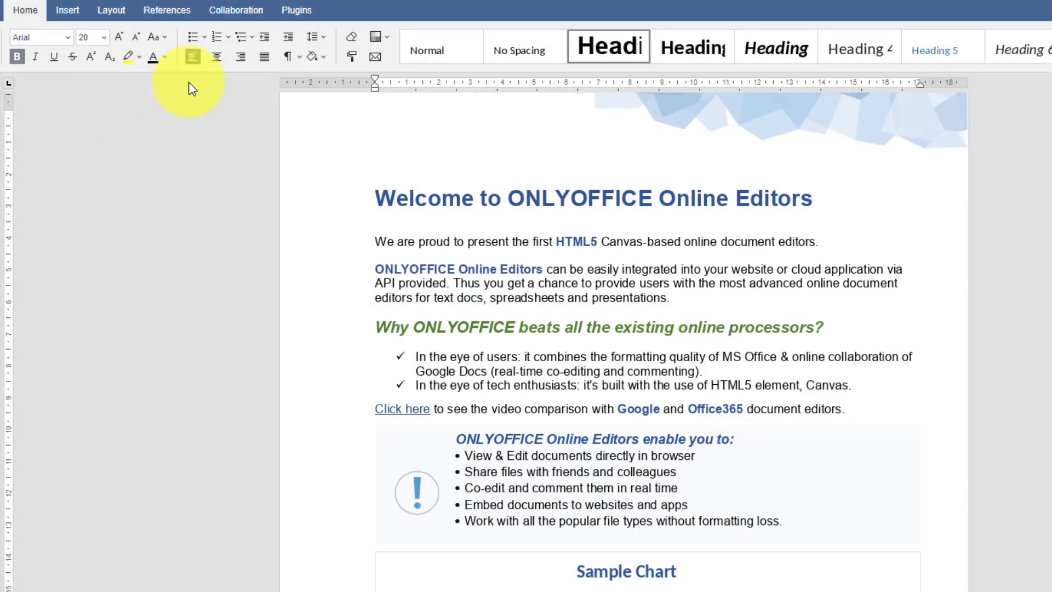
Step: Show the sample document's Sharing Settings from the Collaboration tools
left_click(238, 8)
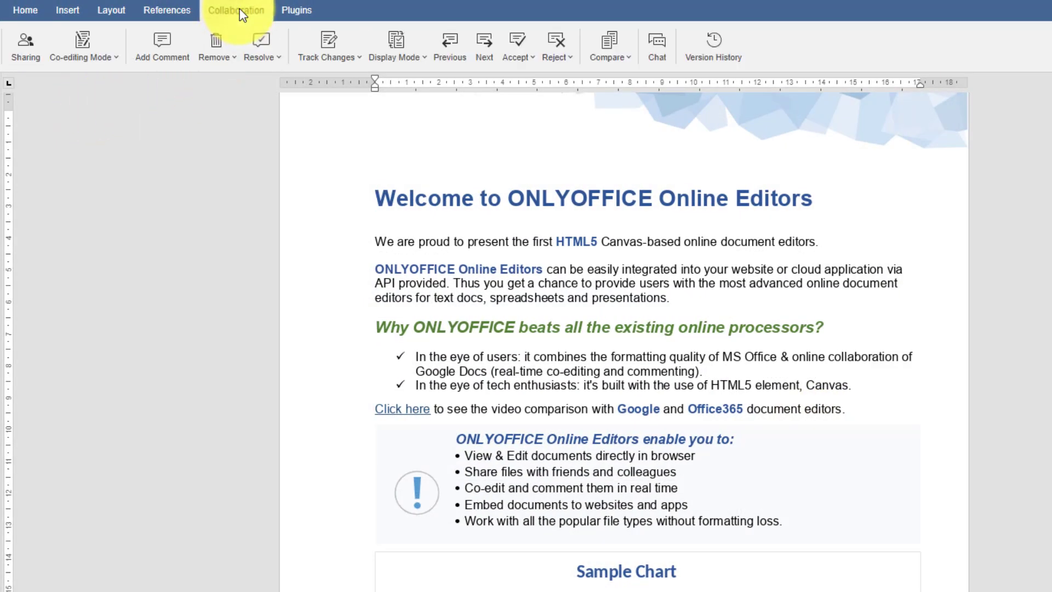
left_click(25, 46)
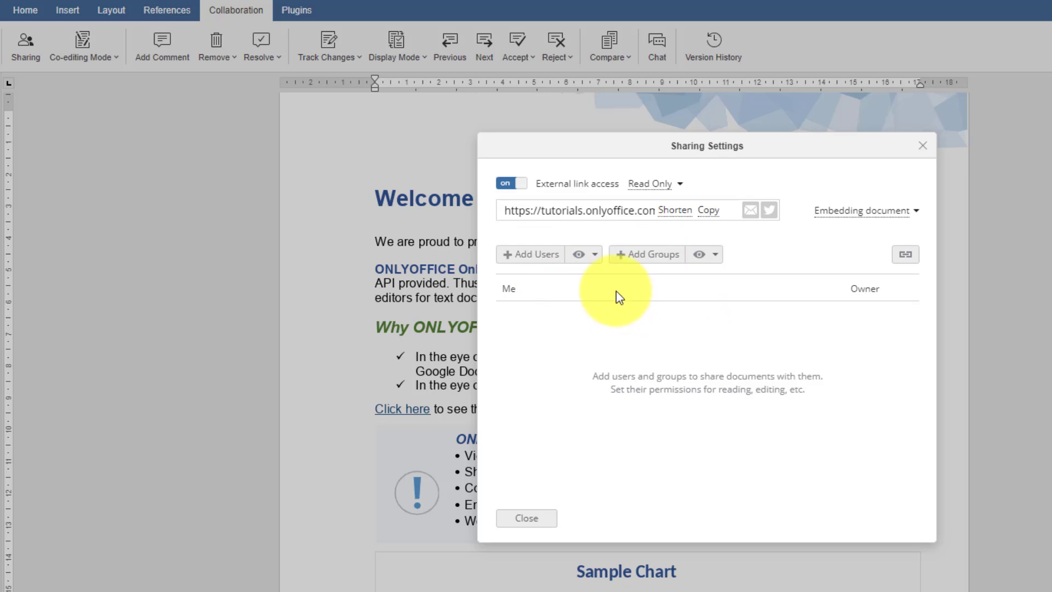
left_click(596, 262)
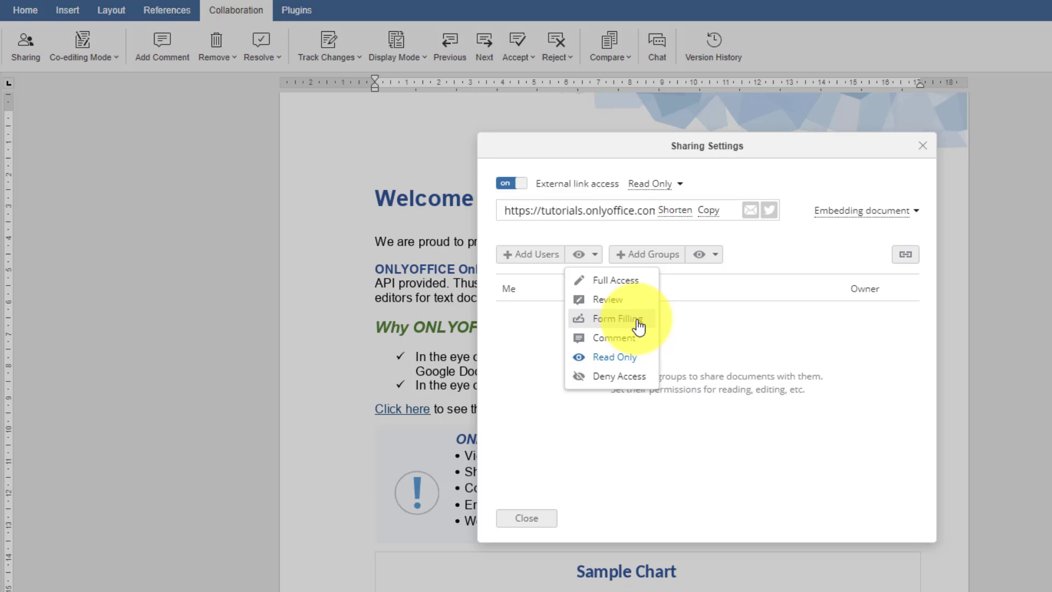
left_click(639, 328)
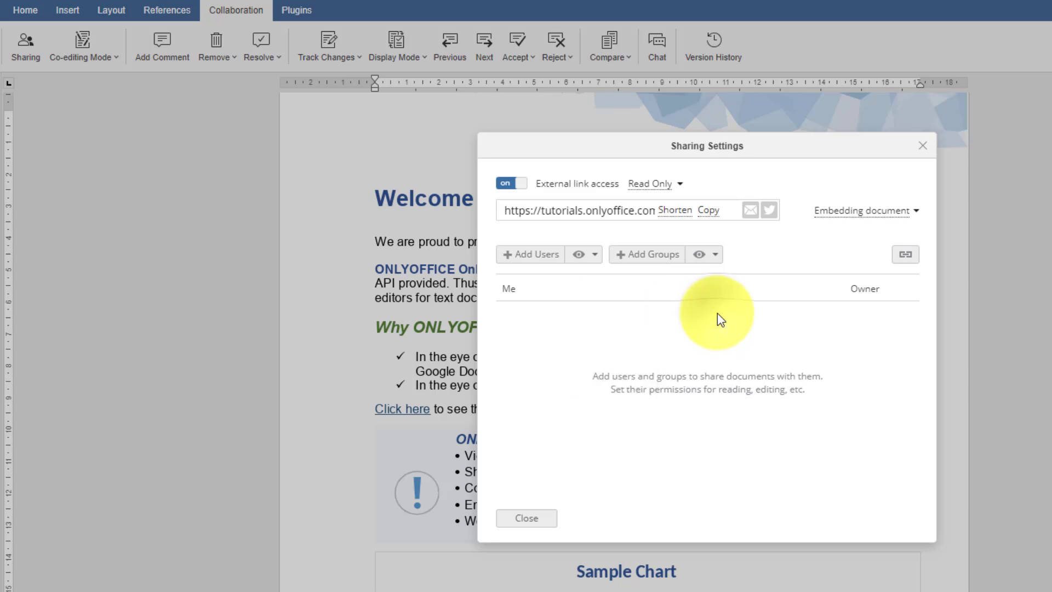
Step: Wrap 'ONLYOFFICE Online Editors' in the second paragraph in a plain-text content control
left_click(921, 145)
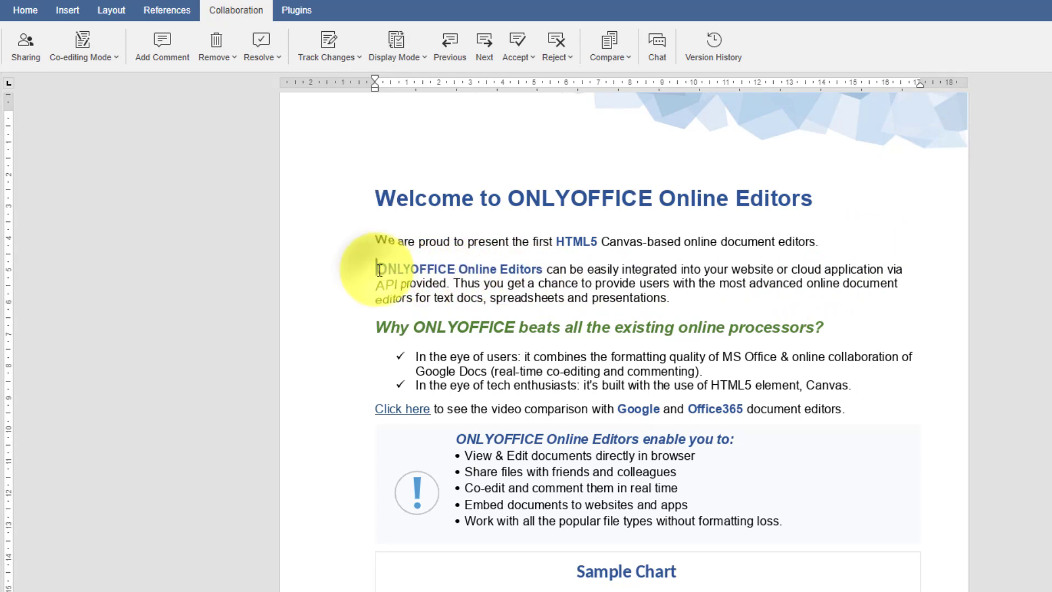
left_click_drag(373, 270, 543, 272)
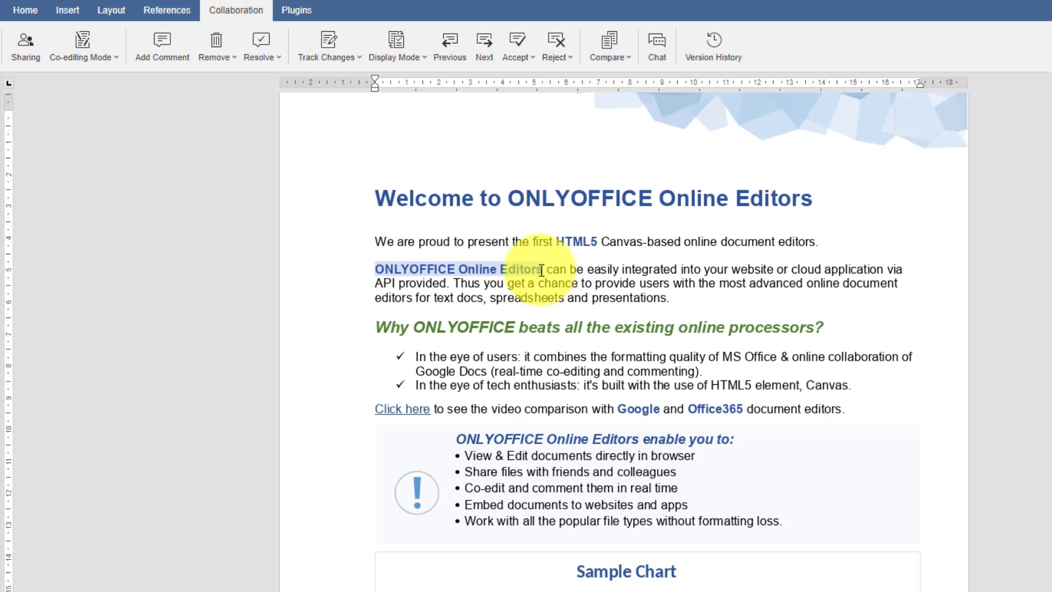
left_click(67, 11)
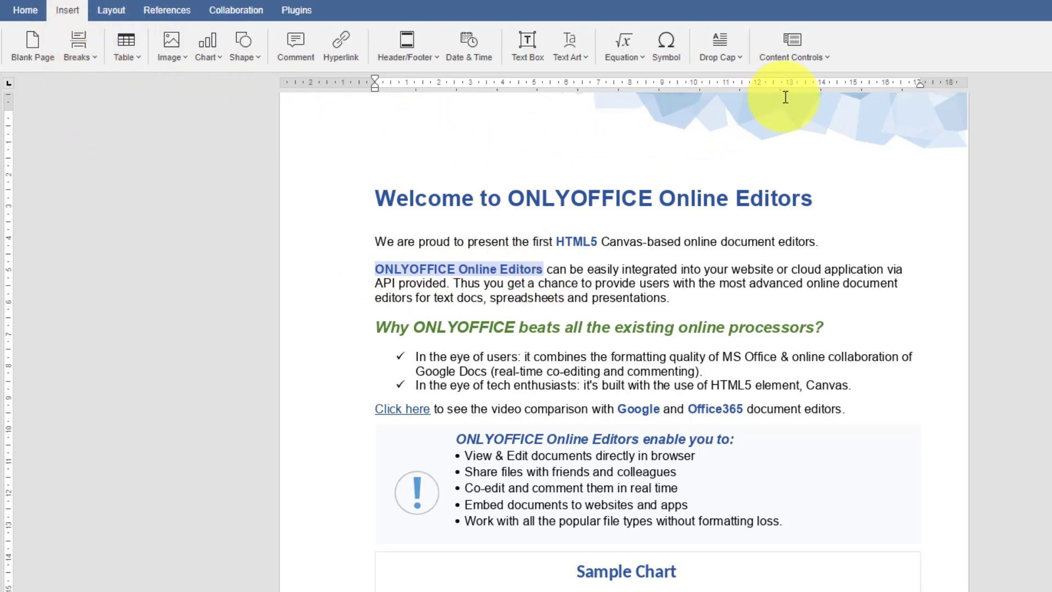
left_click(828, 62)
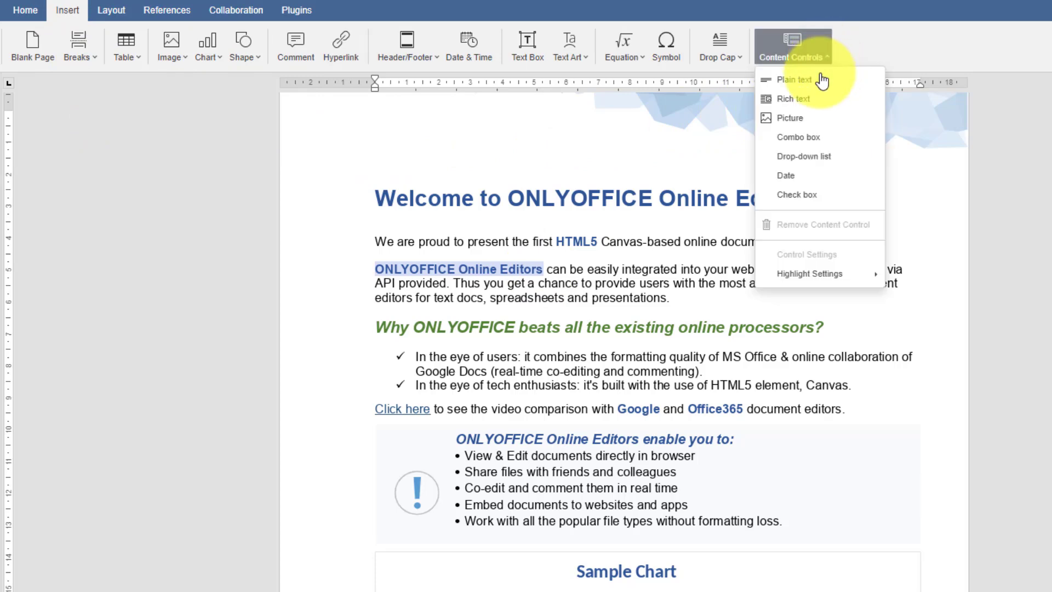
left_click(813, 83)
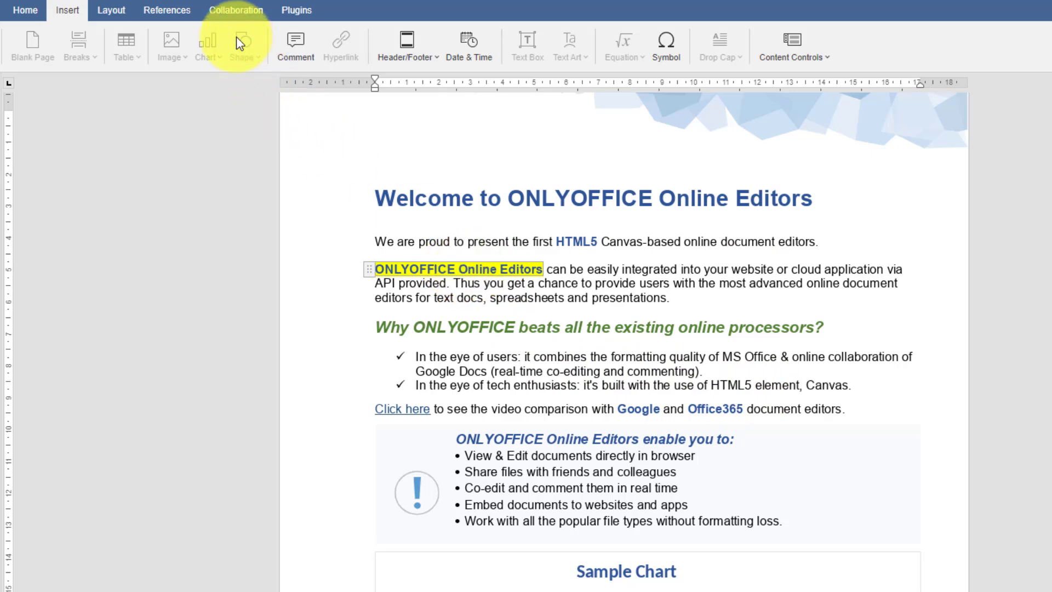
Step: Review the permission levels beside Add Users in Sharing Settings, then close it unchanged
left_click(230, 11)
left_click(25, 45)
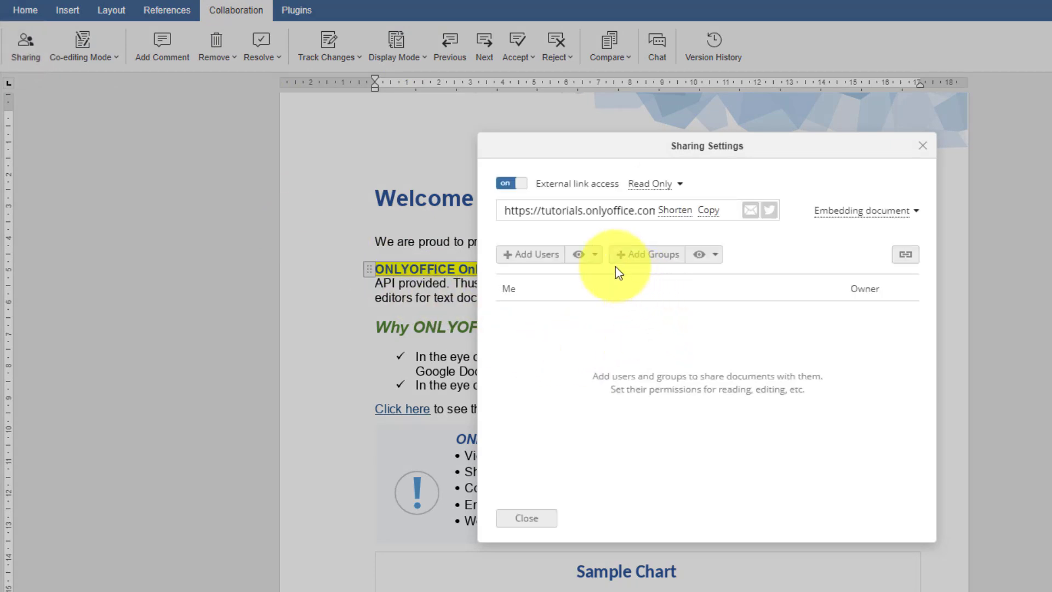
left_click(587, 255)
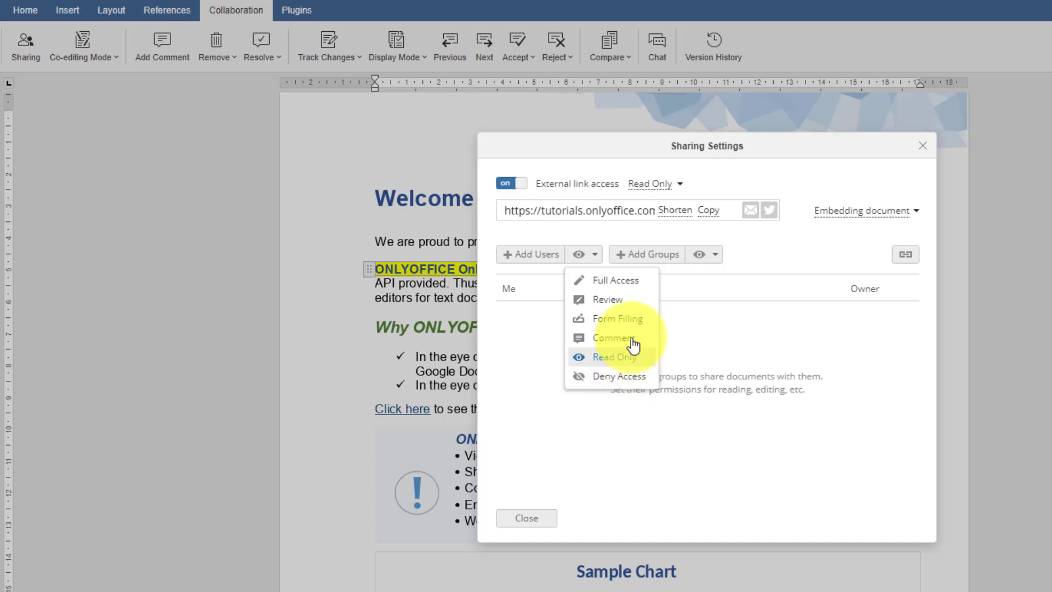
left_click(921, 146)
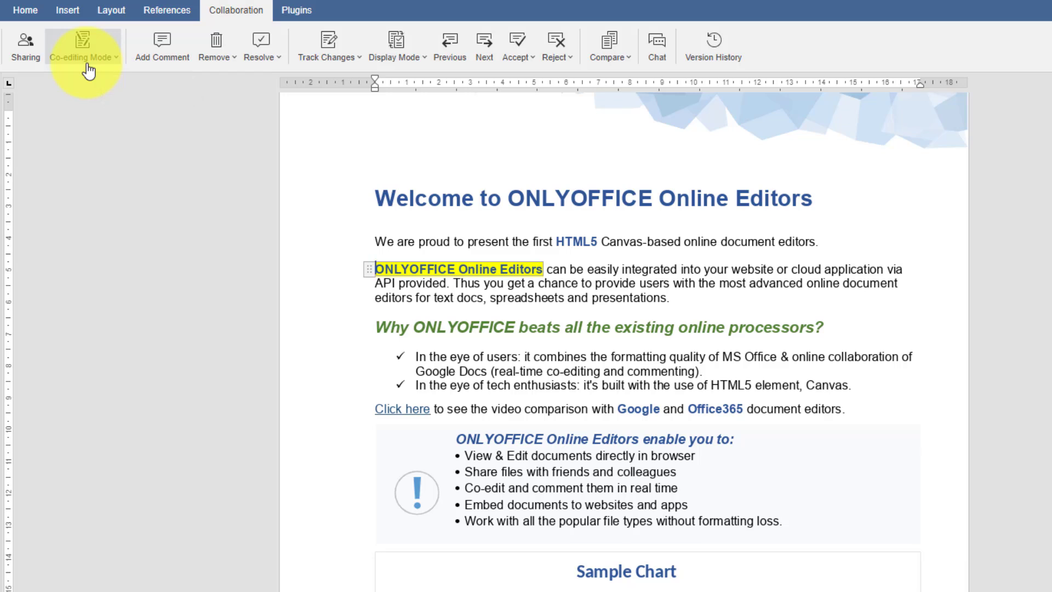
Step: Delete 'HTML5' from the first sentence and review the Fast/Strict co-editing mode options
left_click(108, 62)
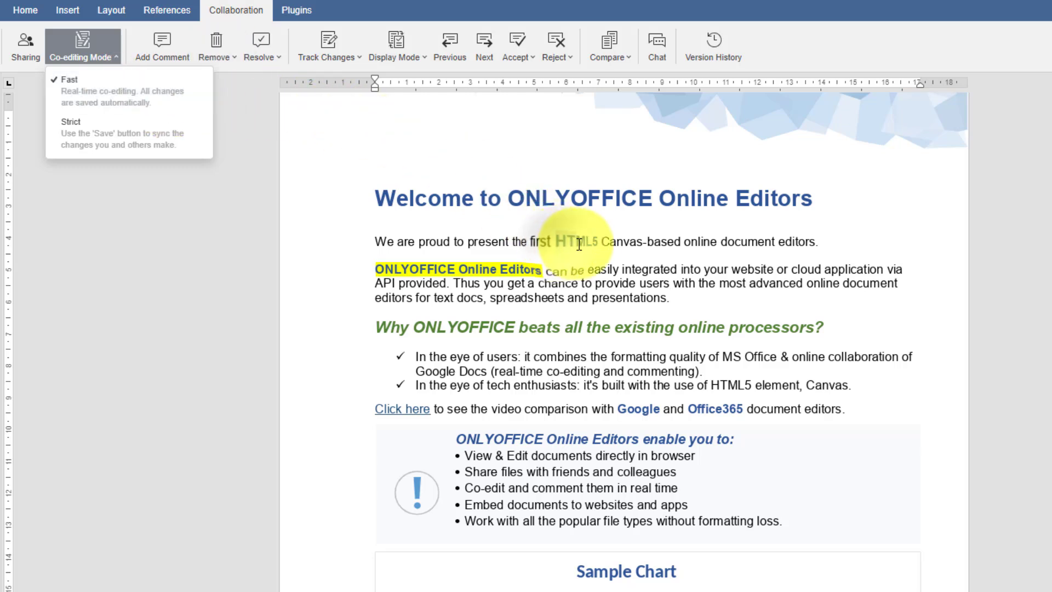
left_click_drag(558, 242, 598, 242)
key("Delete")
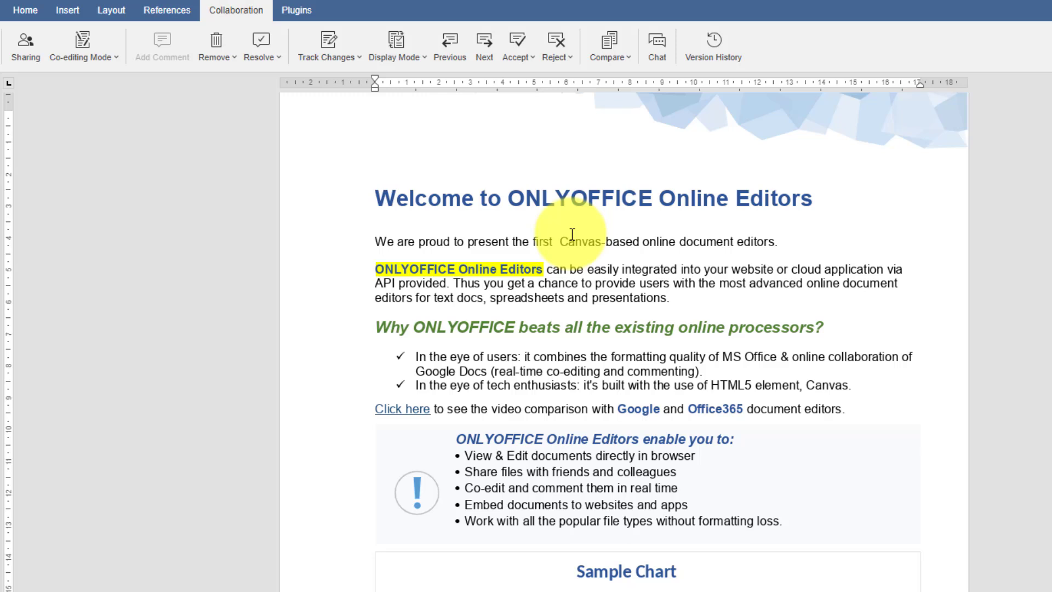
left_click(101, 66)
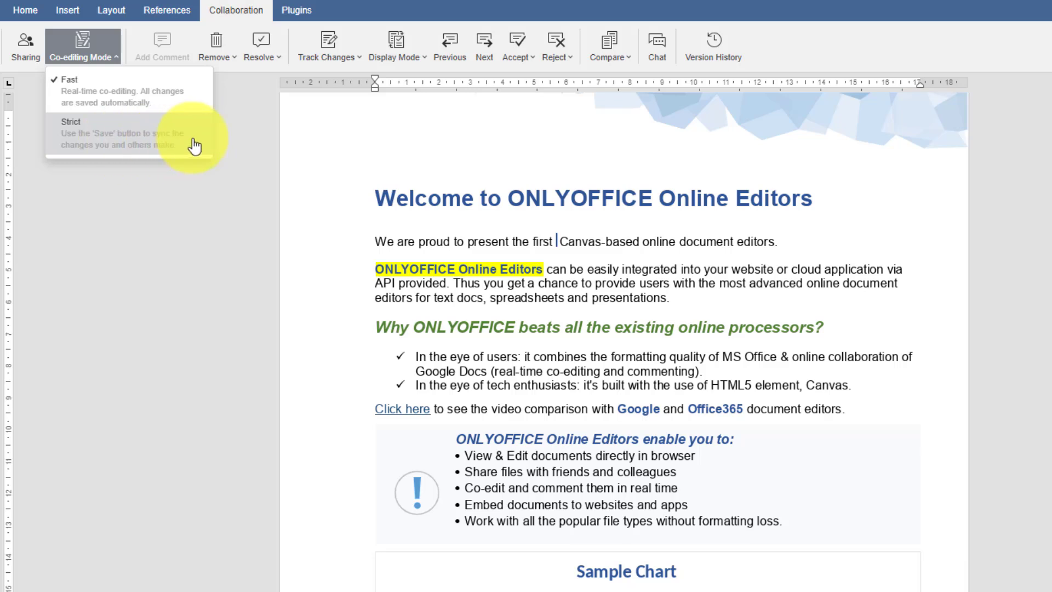
left_click(705, 270)
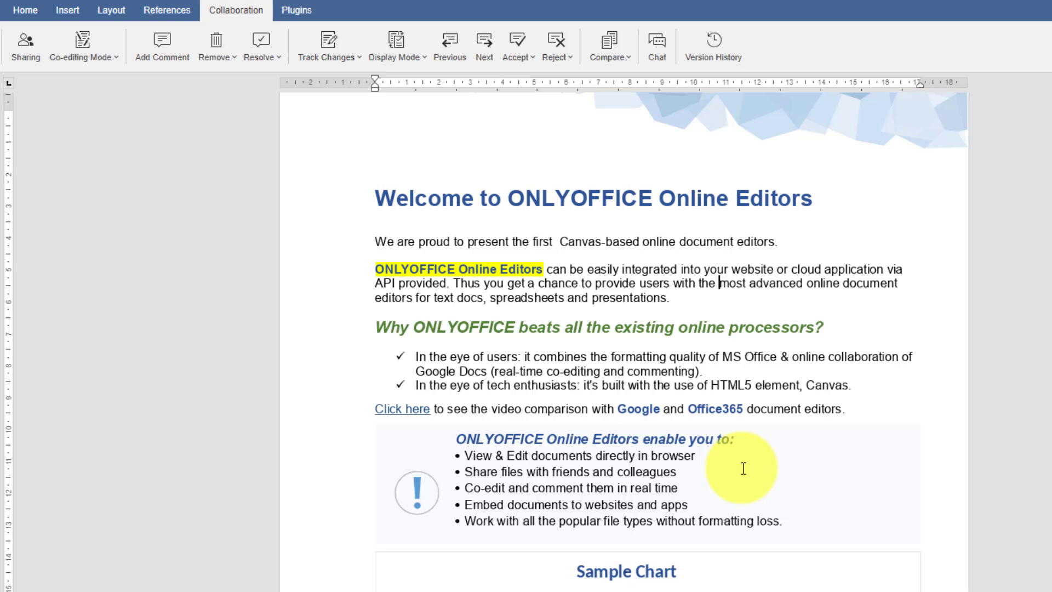
left_click(82, 46)
left_click(105, 136)
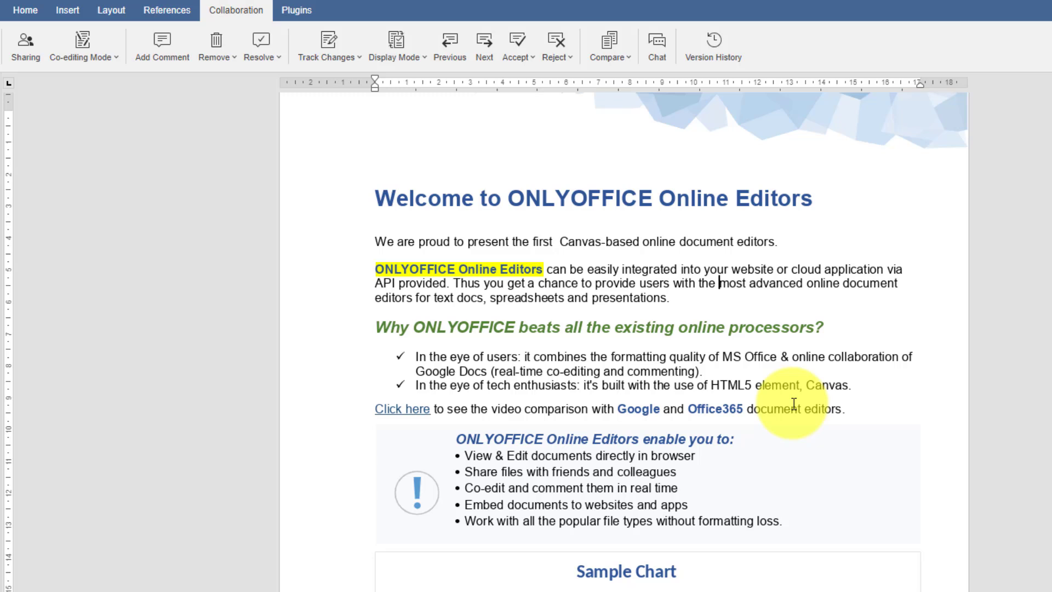
left_click_drag(375, 269, 543, 270)
Step: Confirm Strict is the active co-editing mode in the mode dropdown
left_click(103, 58)
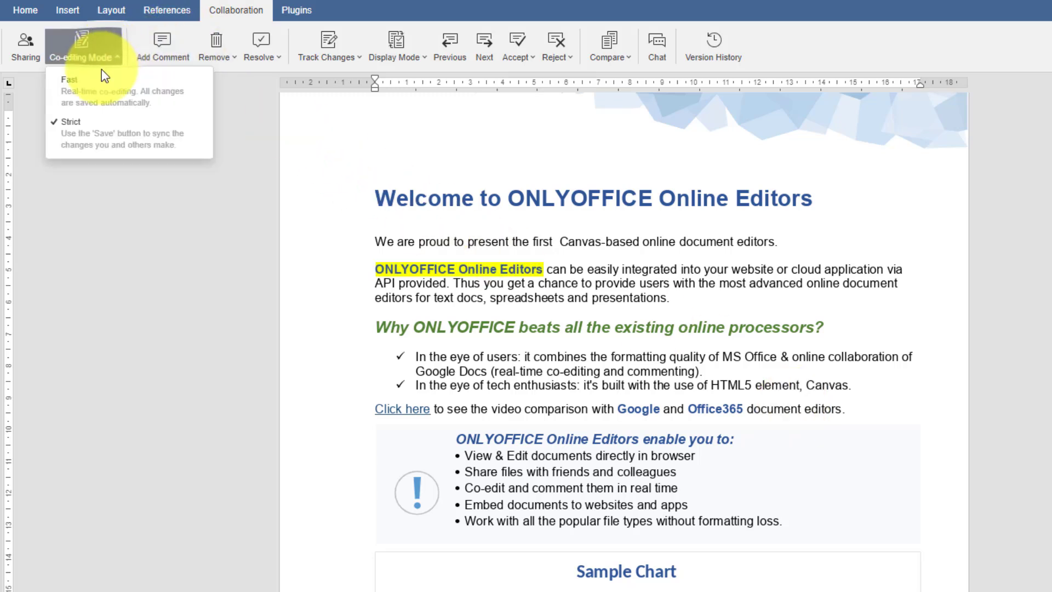